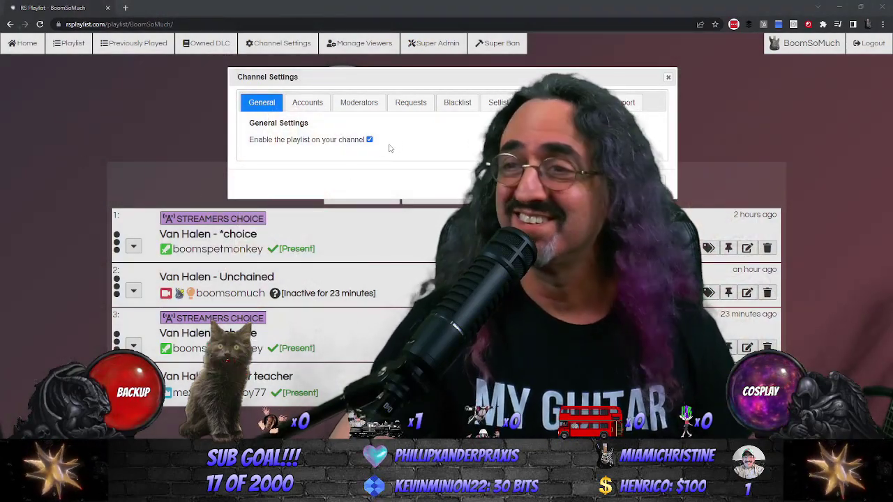
Step: Review the song request settings in the RS Playlist channel settings, and return to the general settings
left_click(410, 102)
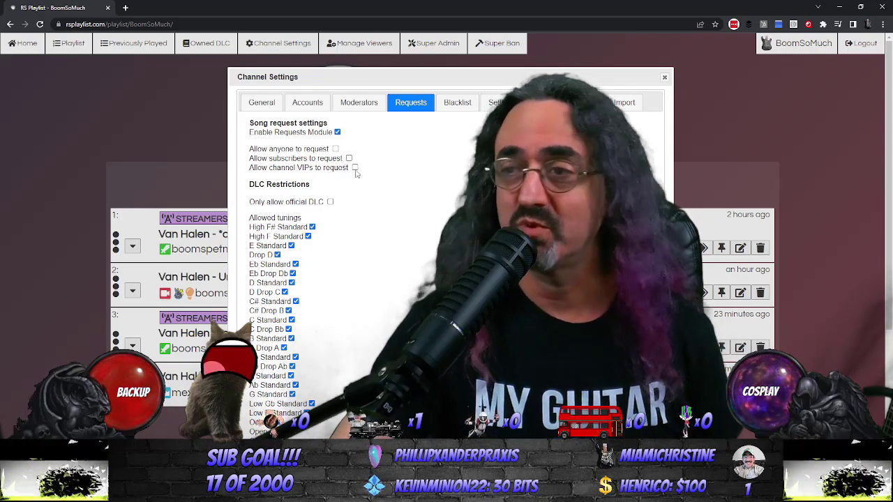
left_click(263, 103)
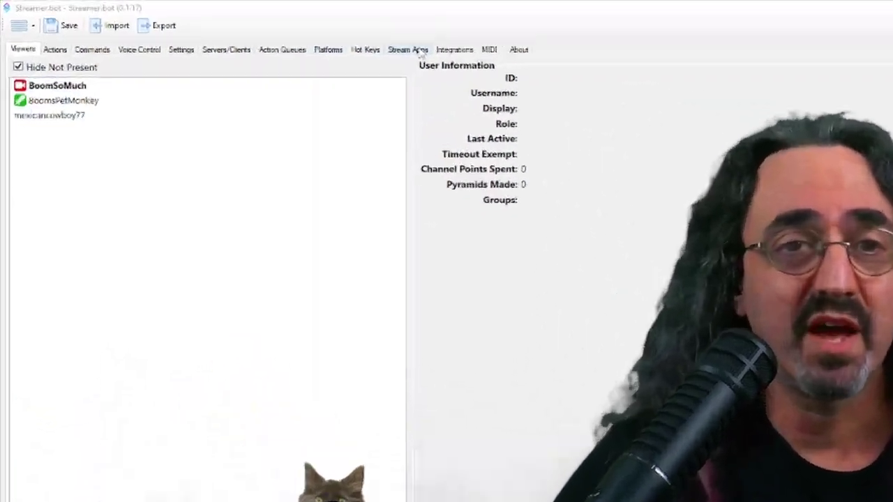
left_click(283, 34)
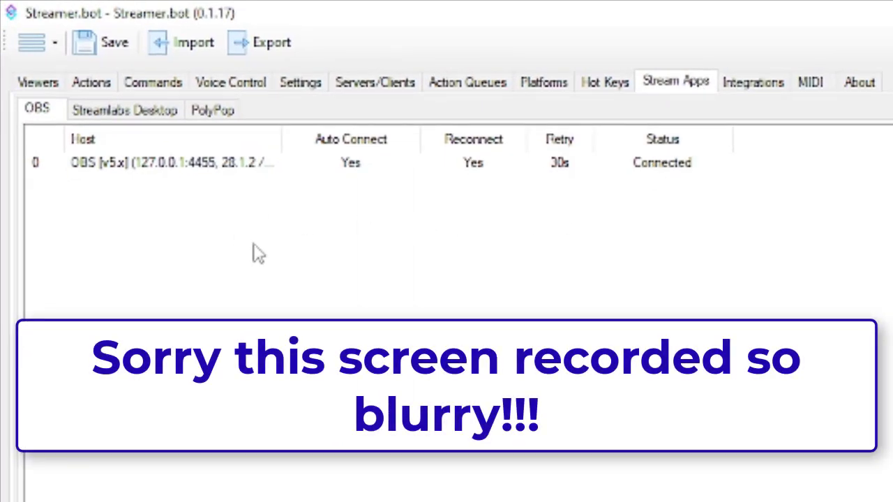
right_click(185, 228)
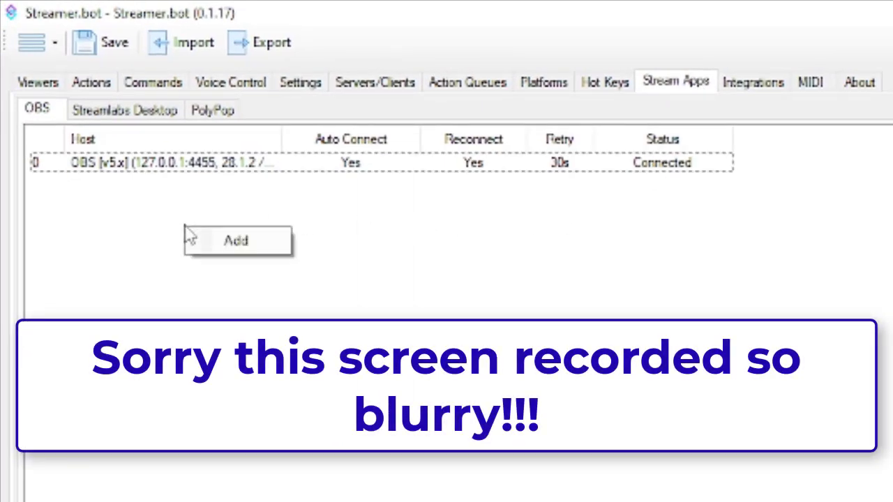
left_click(235, 243)
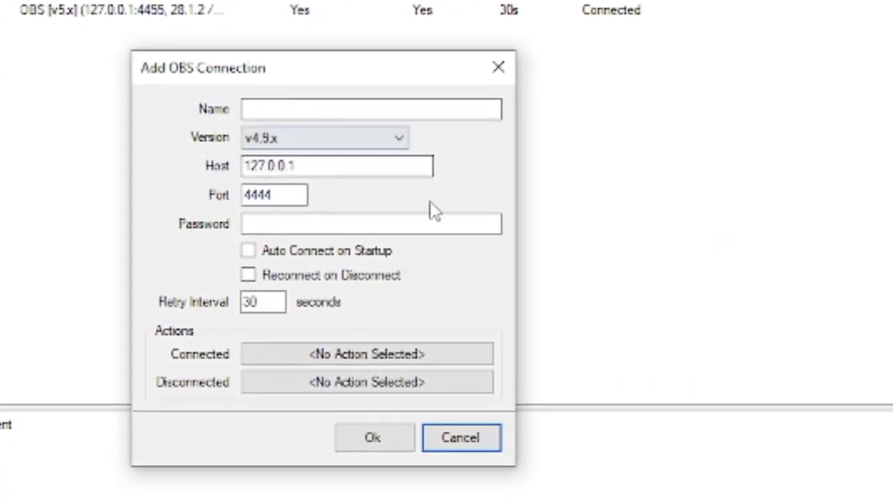
left_click(398, 138)
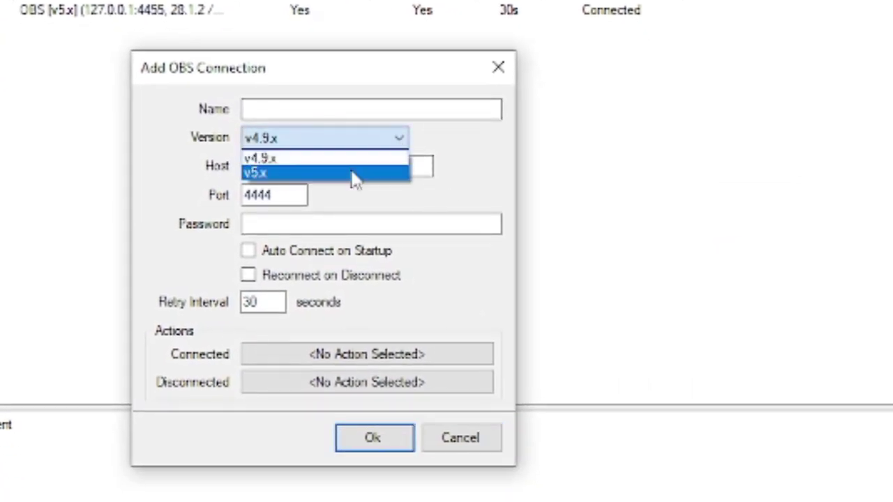
left_click(353, 173)
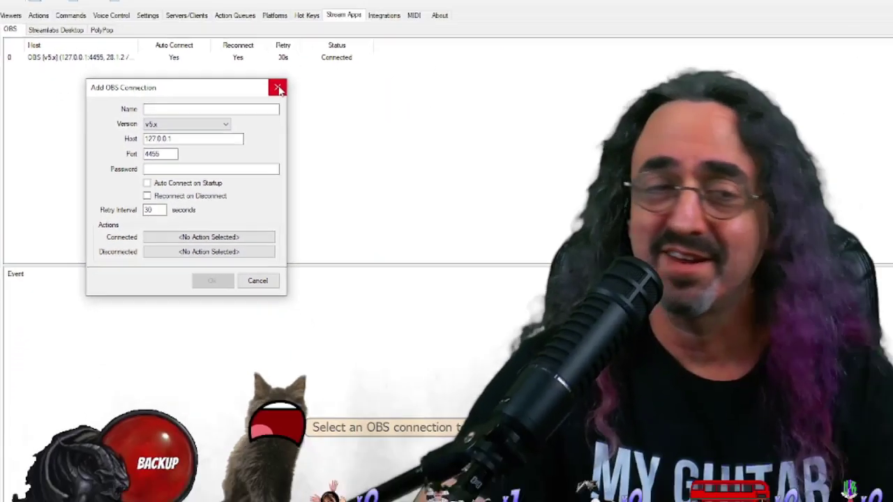
left_click(498, 66)
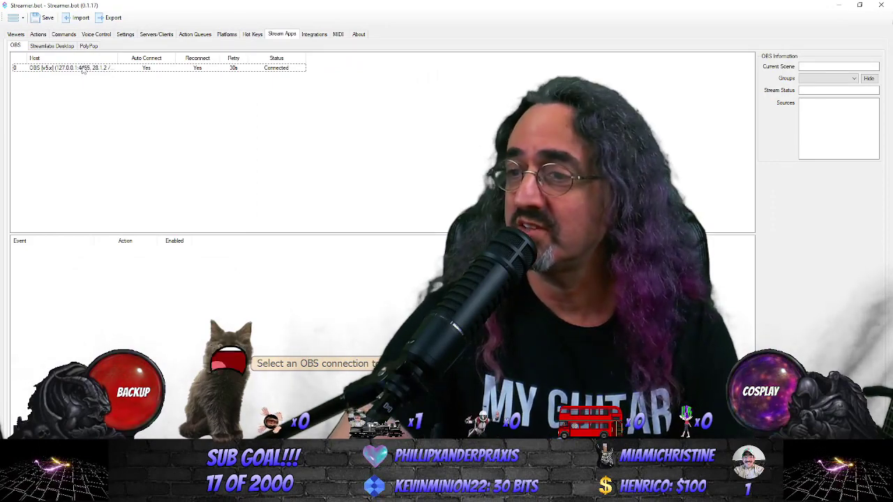
Step: Check the existing OBS connection and the Twitch general event settings in Streamer.bot
left_click(82, 67)
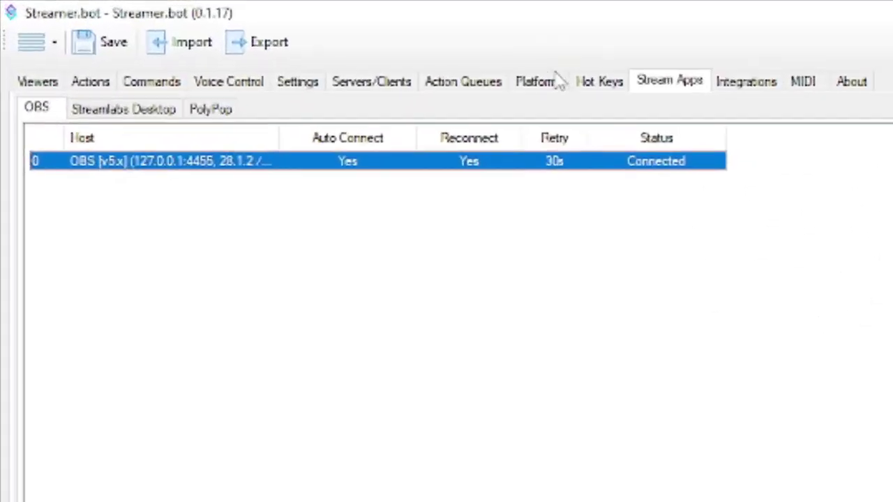
left_click(258, 38)
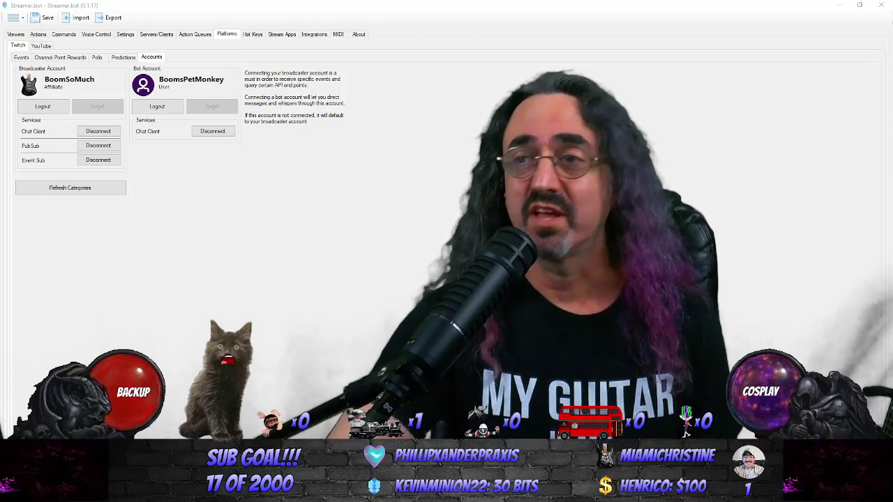
left_click(21, 57)
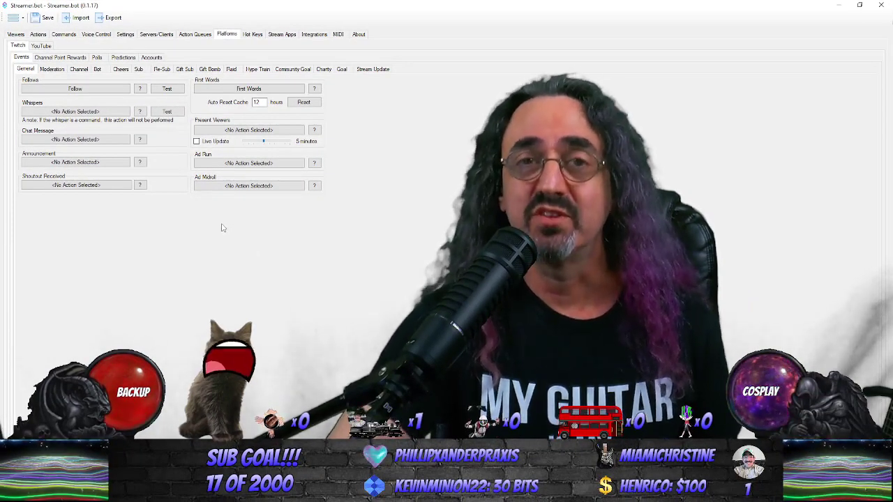
Step: Look through the actions in the Redeems group and collapse the group again
left_click(39, 34)
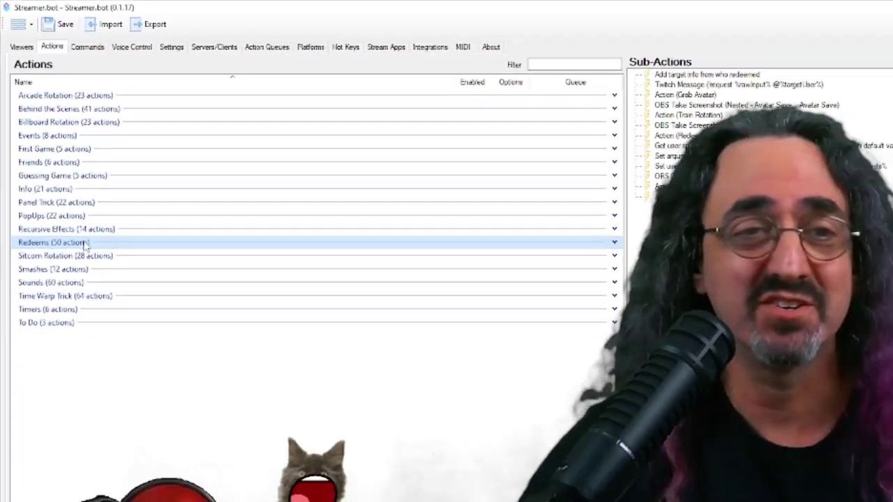
left_click(122, 354)
scroll(85, 277, "down", 3)
scroll(85, 277, "up", 5)
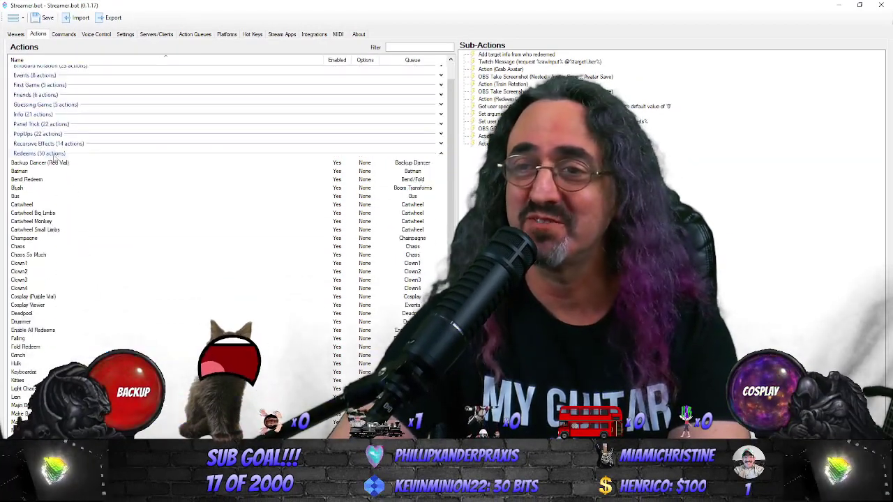
left_click(53, 155)
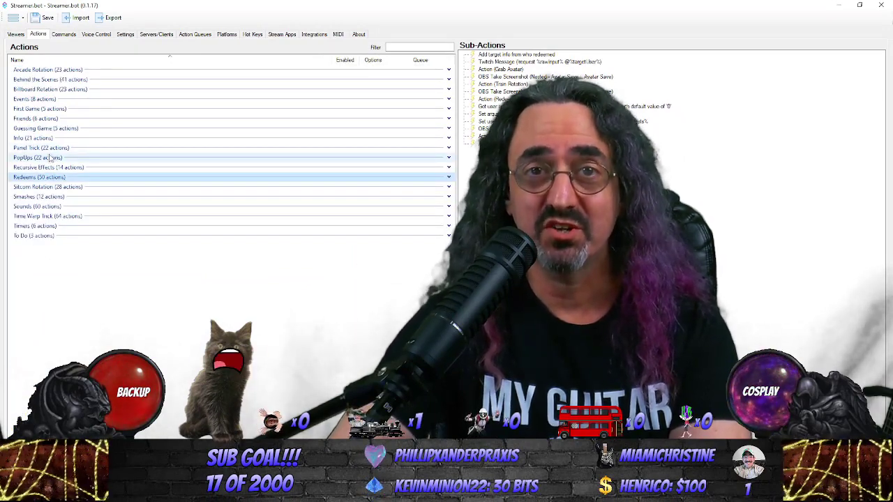
Step: Add a new action named Request Demo in the Default queue
right_click(115, 282)
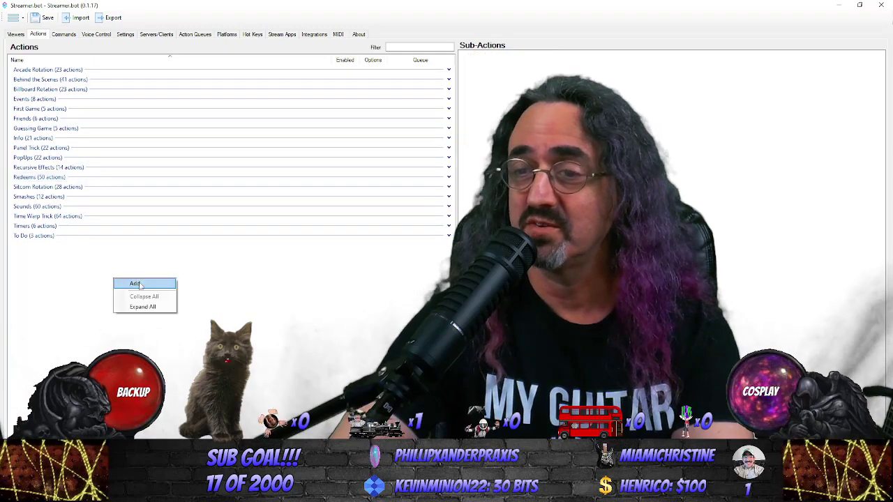
left_click(136, 284)
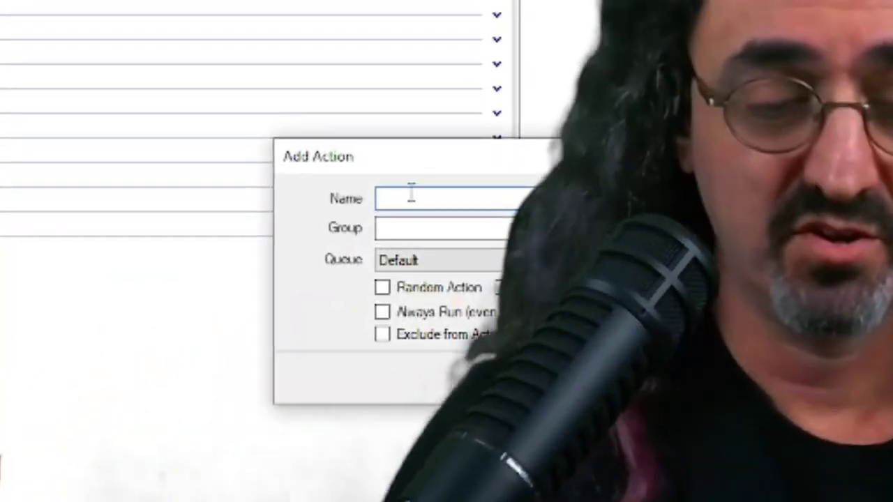
type("Reqie")
key("BackSpace")
key("BackSpace")
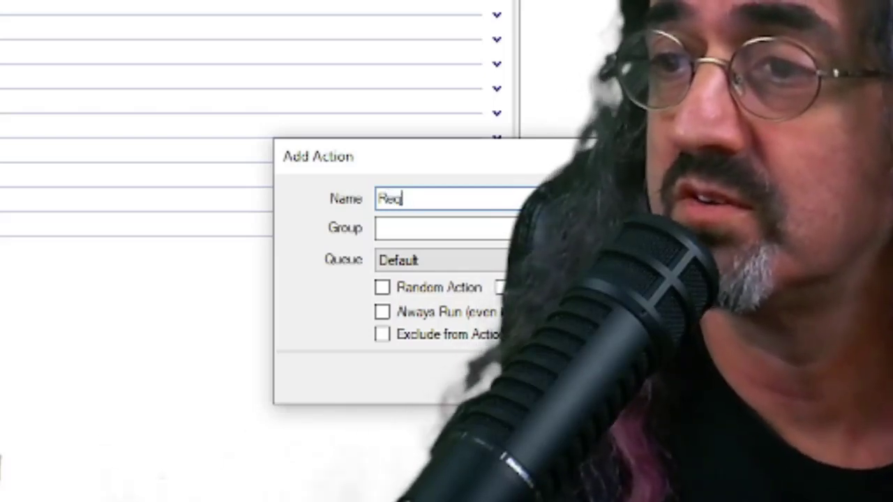
type("uest Demo")
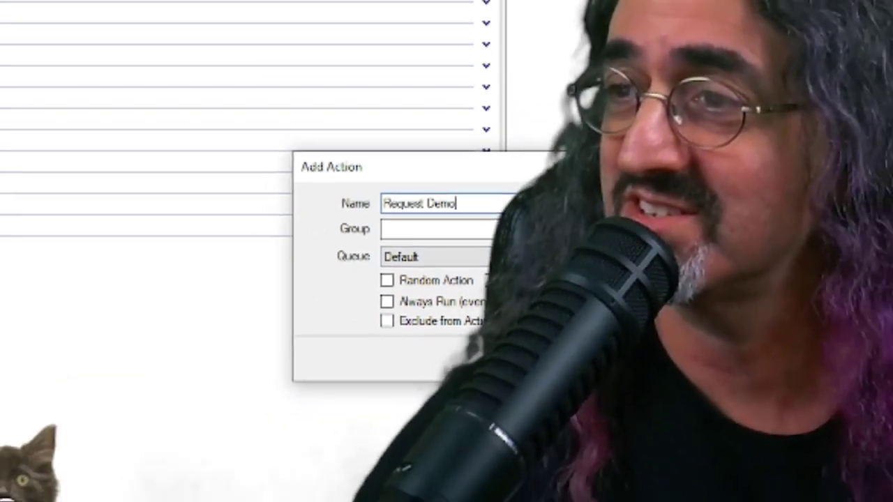
key("Return")
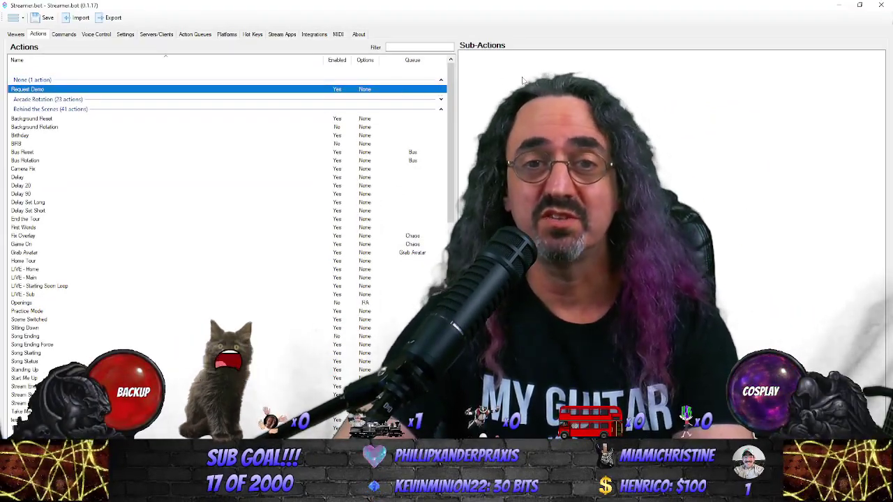
Step: Add a Twitch Get User Info for Target sub-action to Request Demo with the source type User
left_click(489, 74)
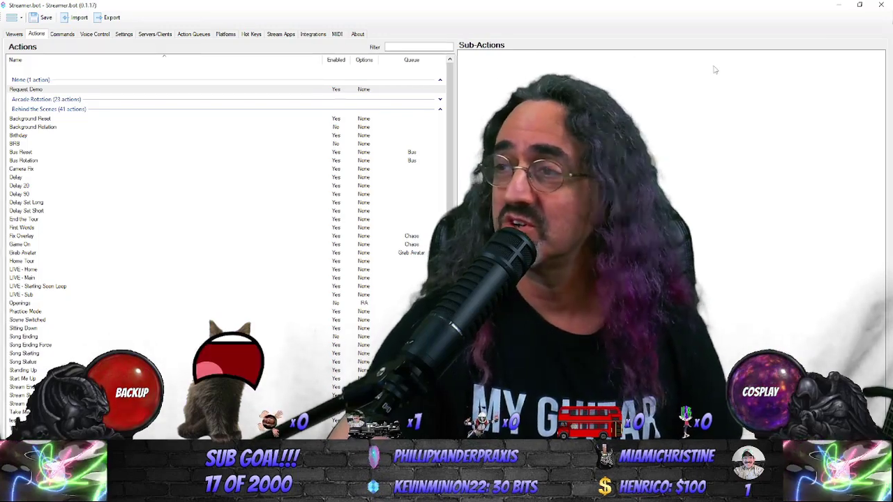
right_click(712, 67)
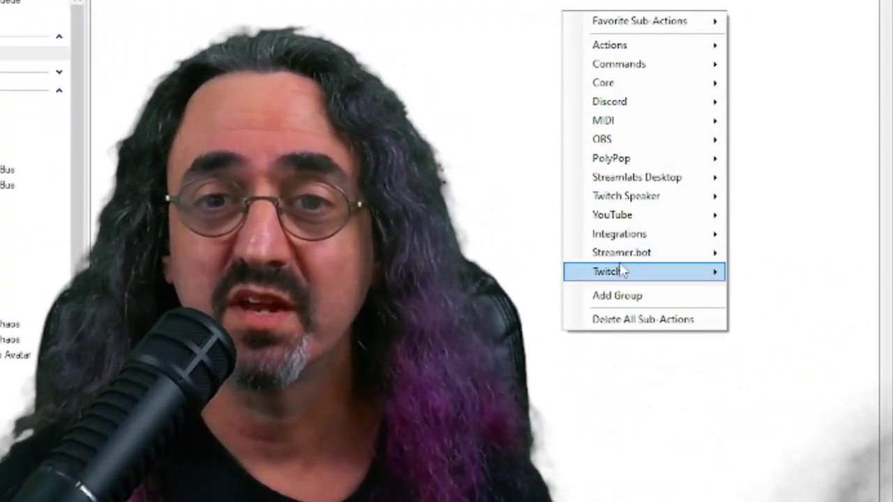
mouse_move(622, 272)
mouse_move(782, 407)
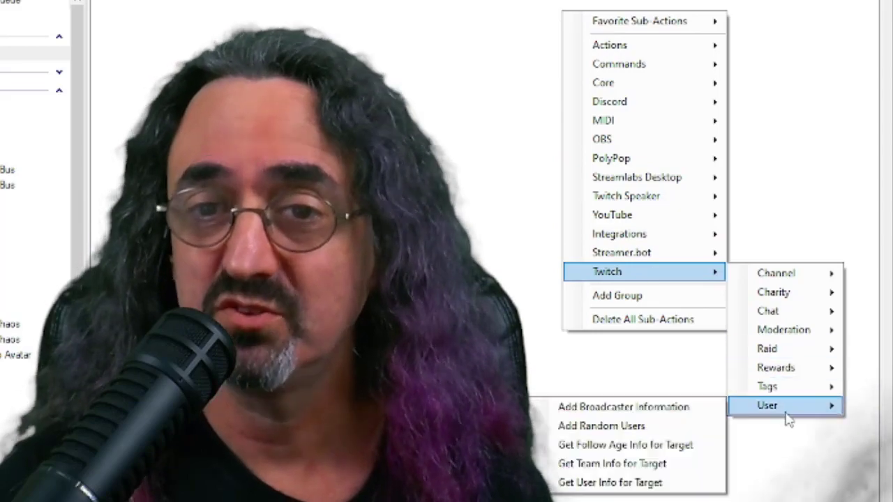
left_click(611, 485)
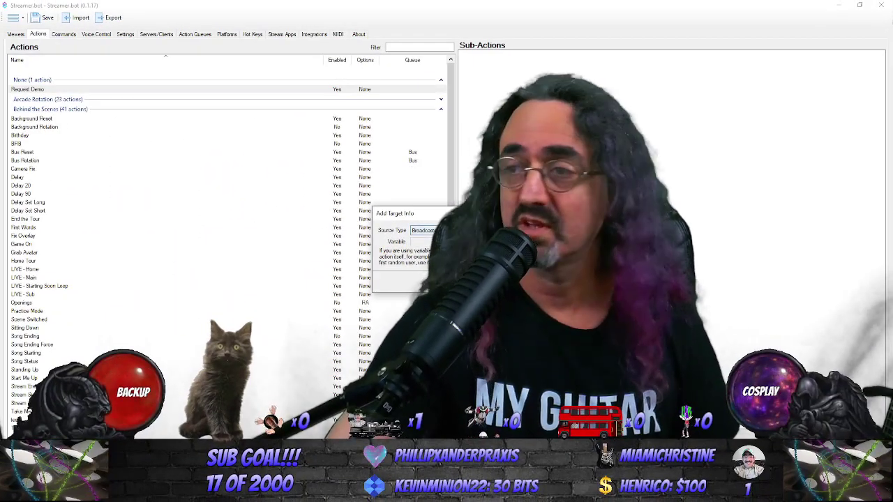
left_click_drag(395, 214, 670, 79)
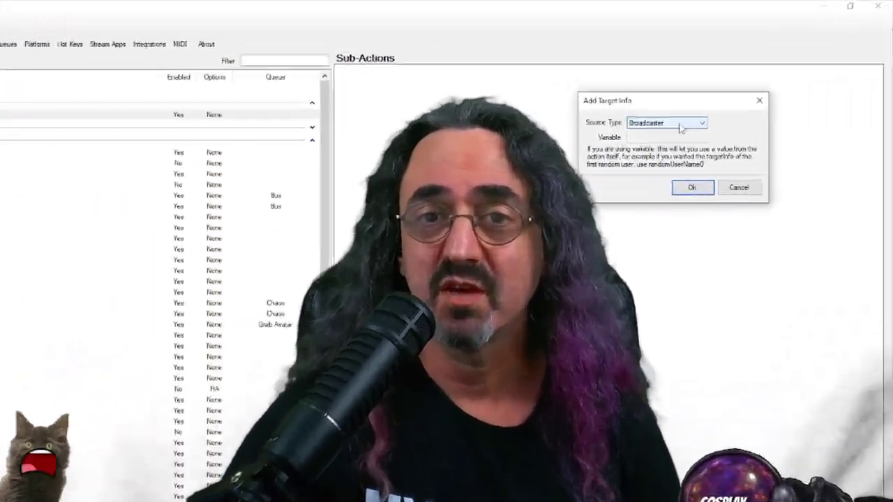
left_click(728, 96)
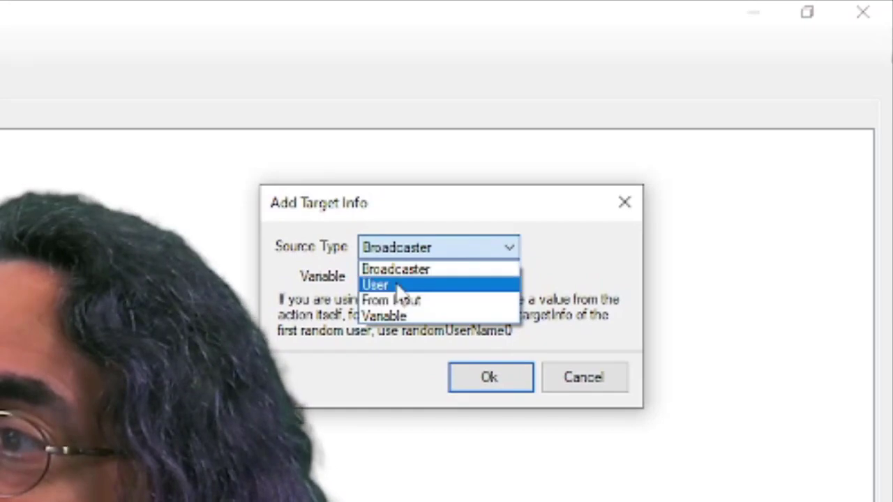
left_click(391, 285)
left_click(568, 305)
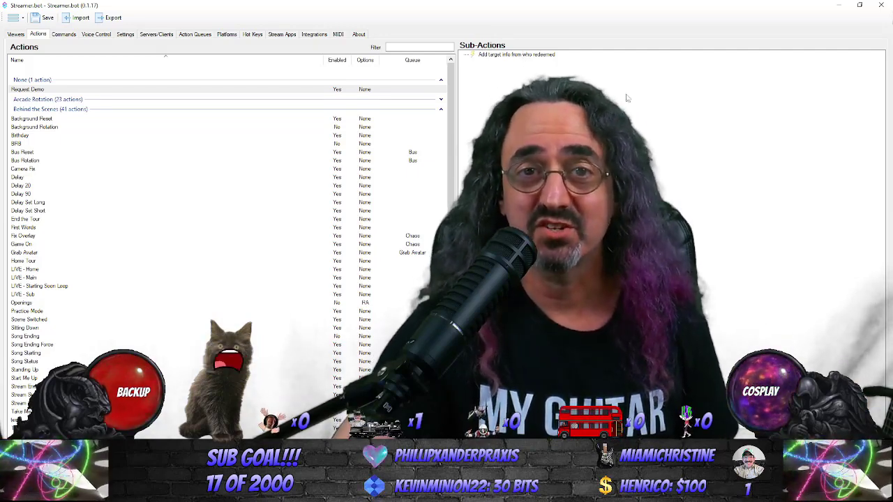
Step: Add a Twitch Send Message to Channel sub-action from the Bot account with the message "!request %rawInput% @%targetUser%"
right_click(790, 81)
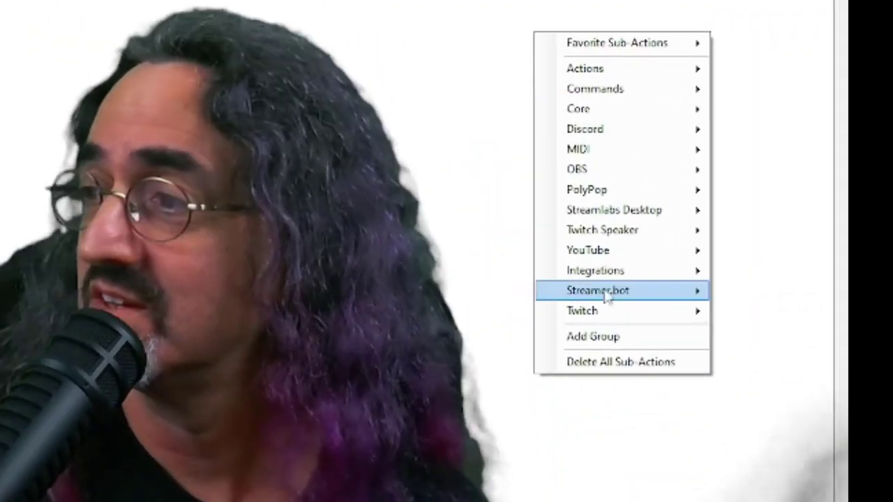
mouse_move(608, 311)
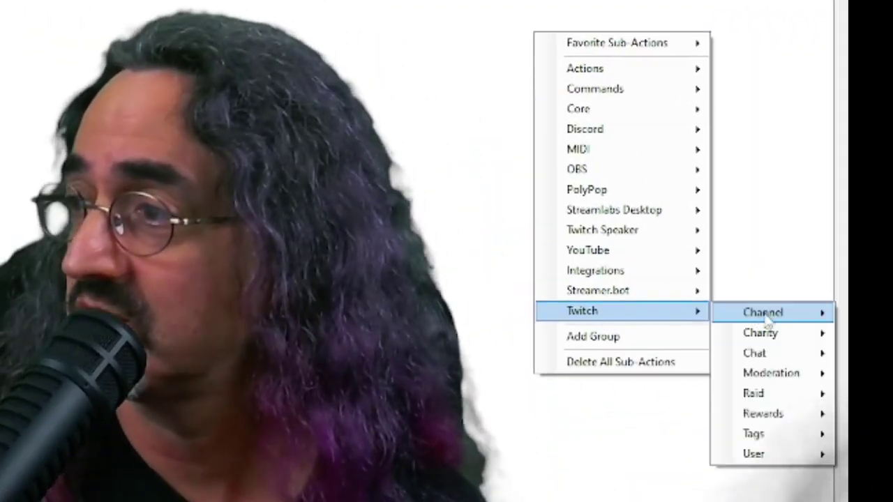
mouse_move(783, 352)
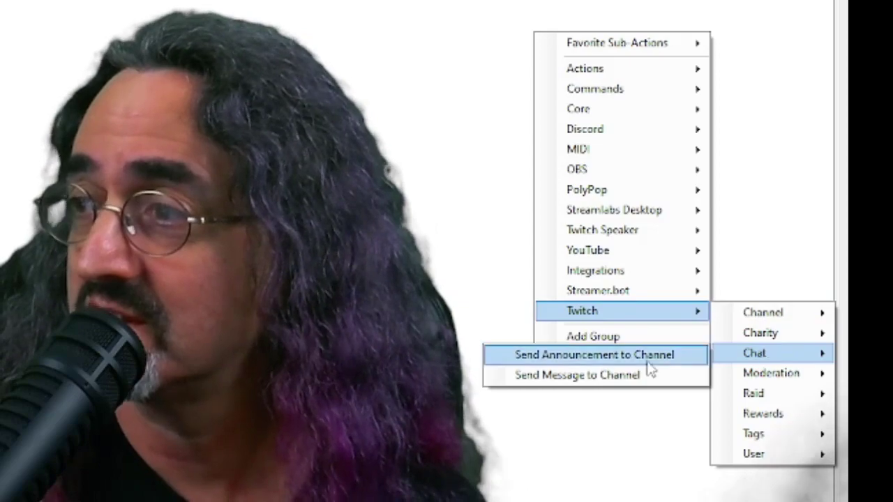
left_click(628, 377)
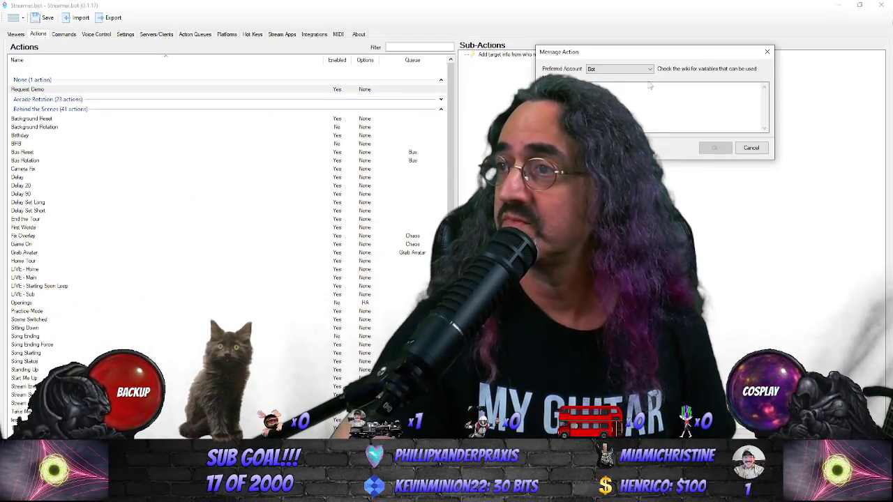
left_click(648, 70)
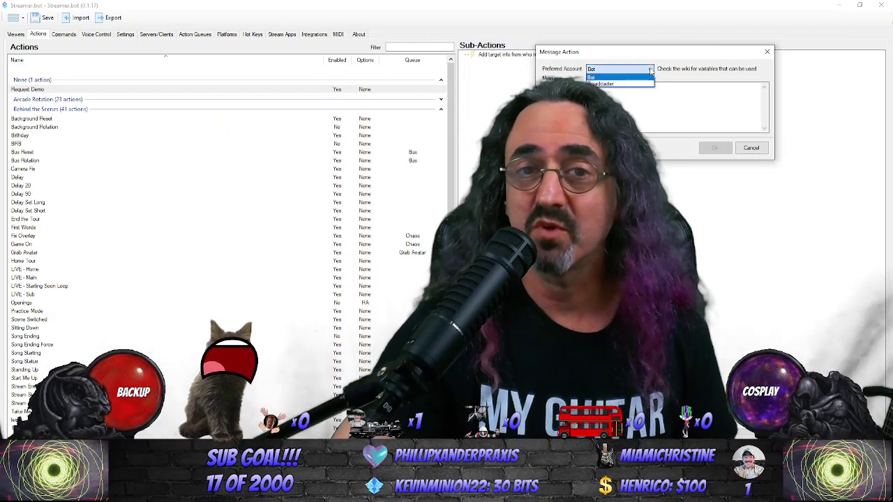
left_click(646, 77)
left_click_drag(633, 56, 722, 45)
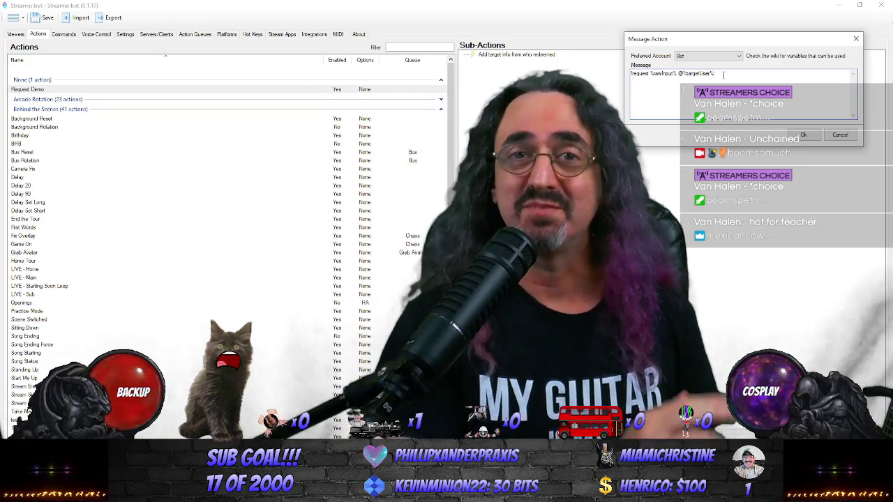
left_click(803, 134)
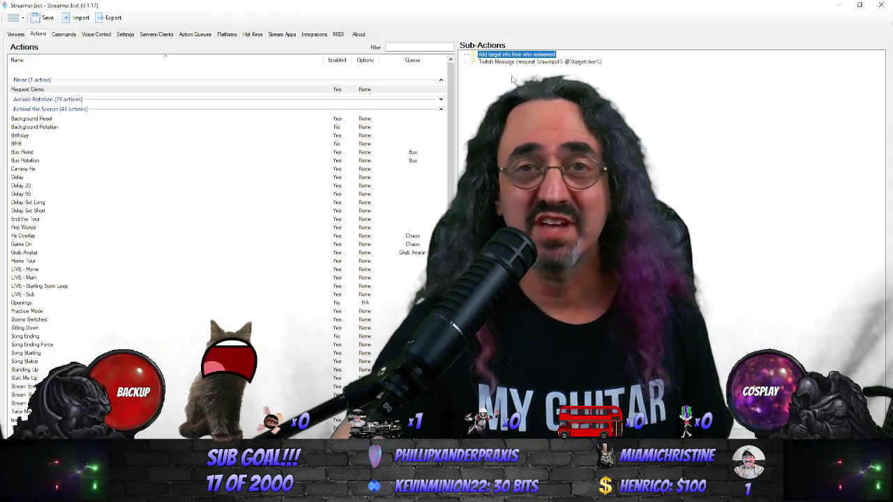
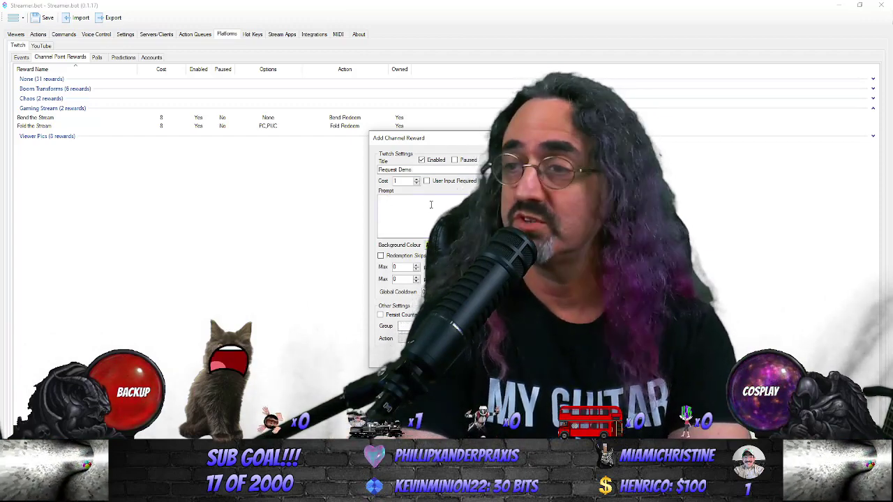
Step: Enter "Please type in Band Name - Song Name" as the prompt of the Request Demo channel reward
left_click_drag(439, 142, 244, 129)
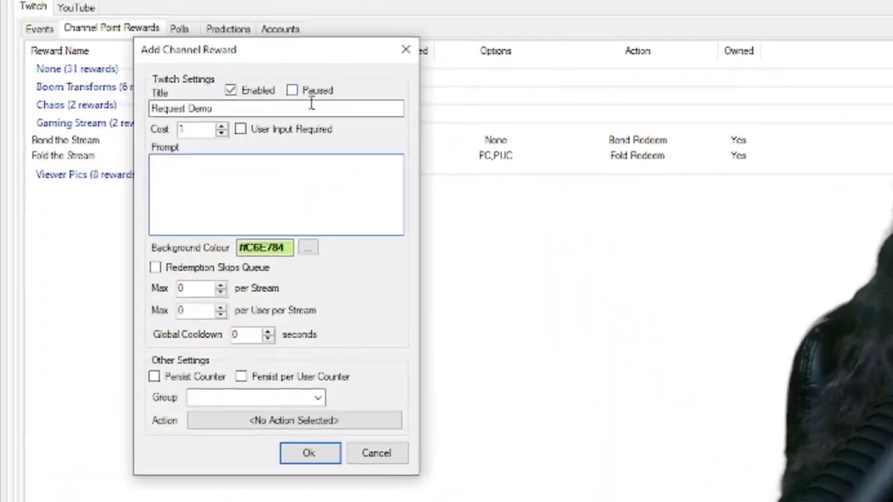
left_click(229, 193)
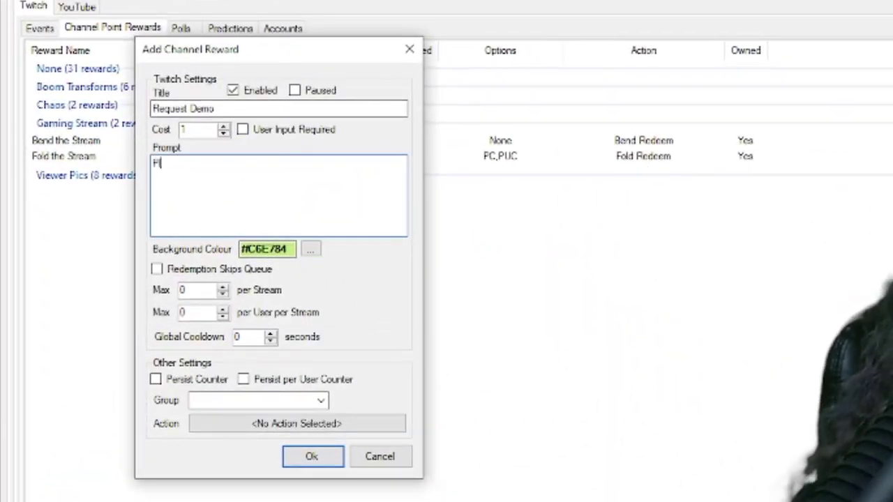
type("Plase")
key("BackSpace")
key("BackSpace")
key("BackSpace")
type("ease up")
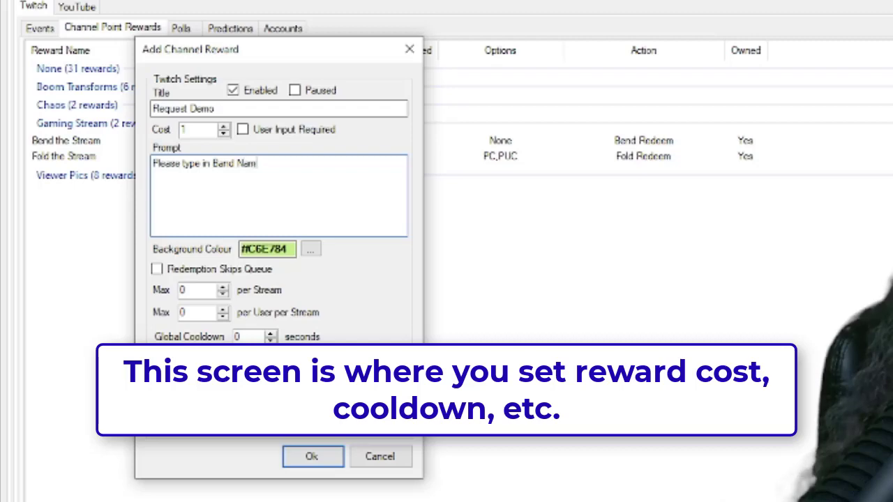
type("- Soe")
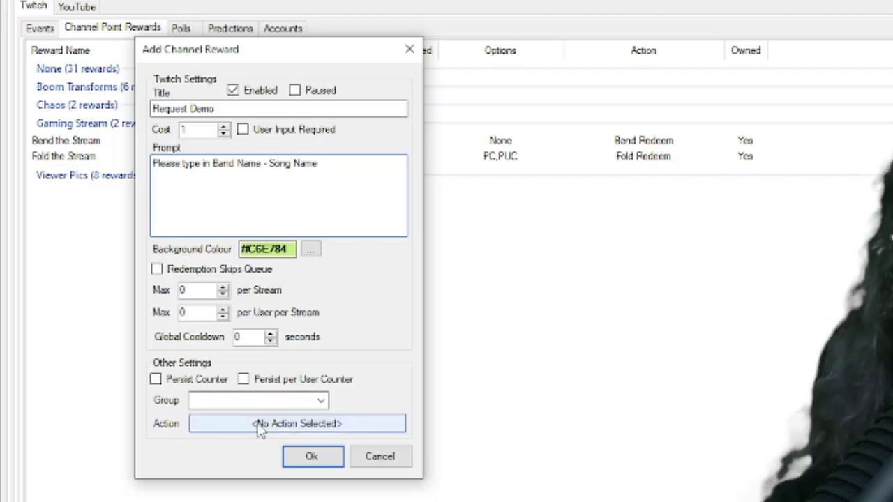
Step: Link the channel reward to the Request Demo action, filtering the actions by "demo", and save the reward with user input required
left_click(311, 429)
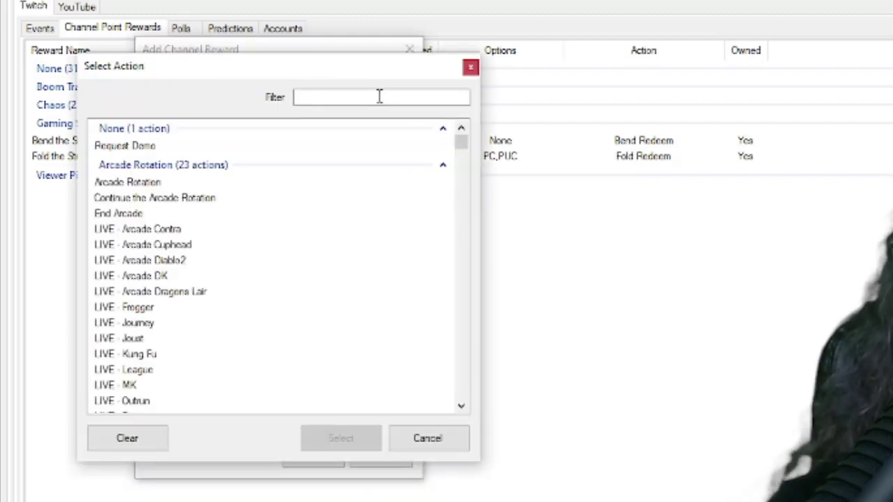
type("demo")
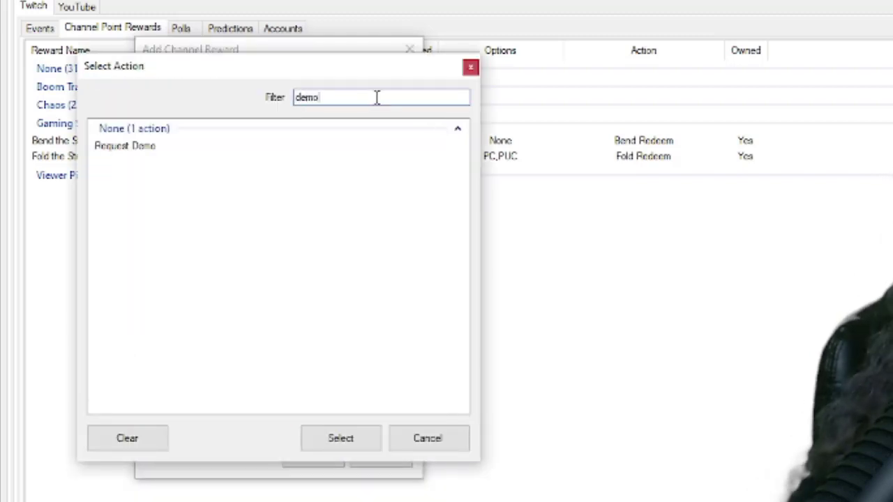
left_click(136, 148)
left_click(348, 437)
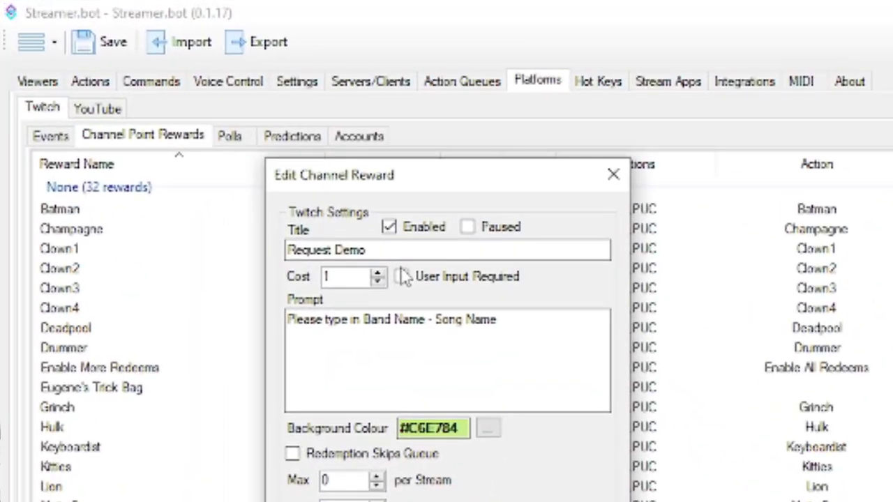
left_click(501, 501)
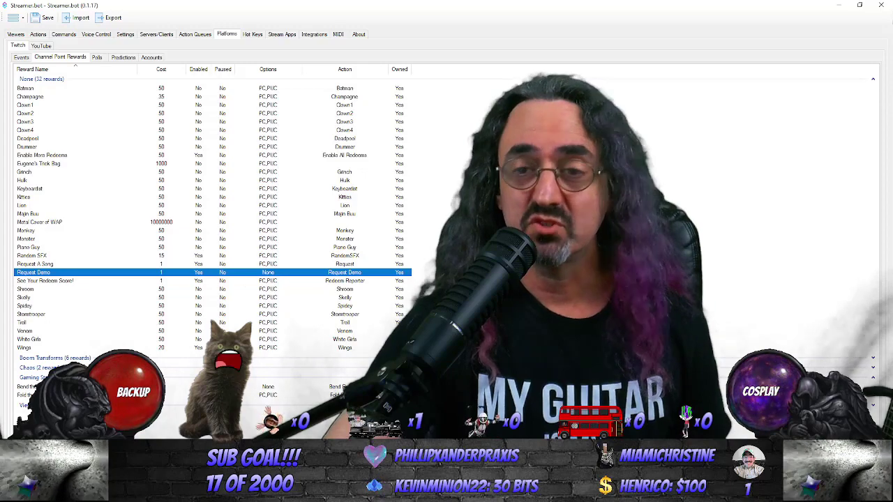
Step: Switch to the Twitch chat, redeem Request Demo with the message "Van Halen - Unchained", and minimize the browser
key("alt+Tab")
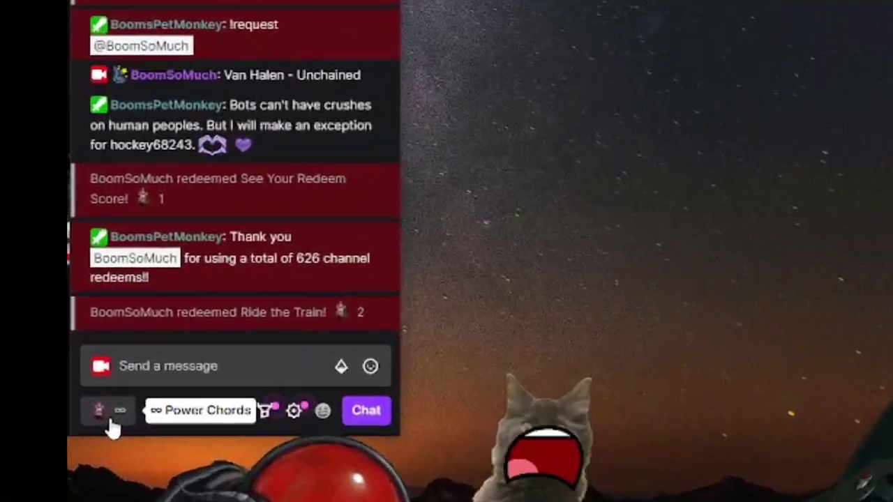
left_click(25, 338)
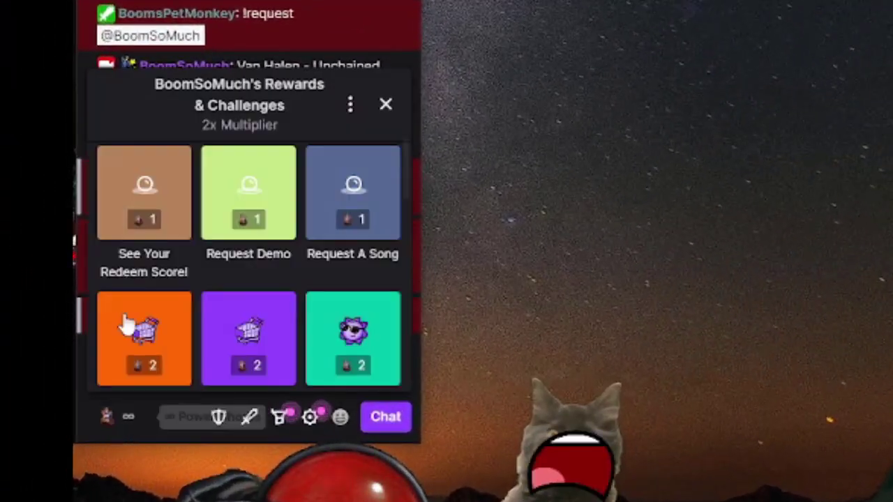
left_click(255, 222)
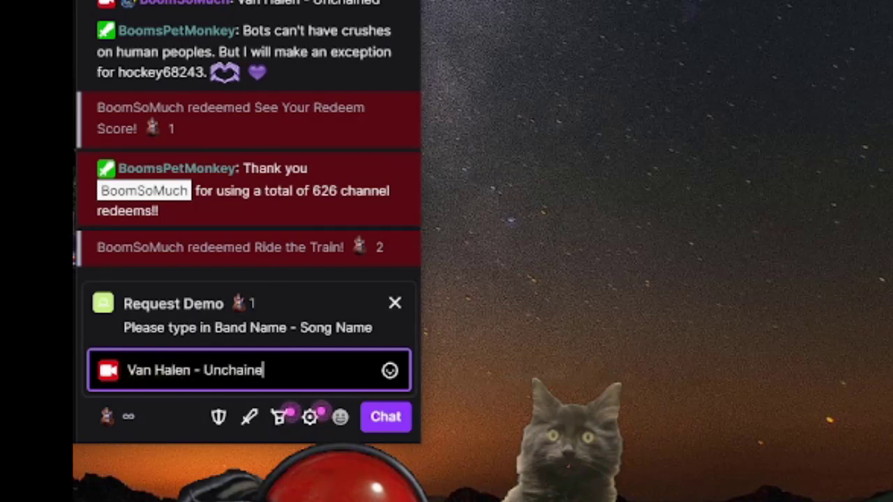
key("Return")
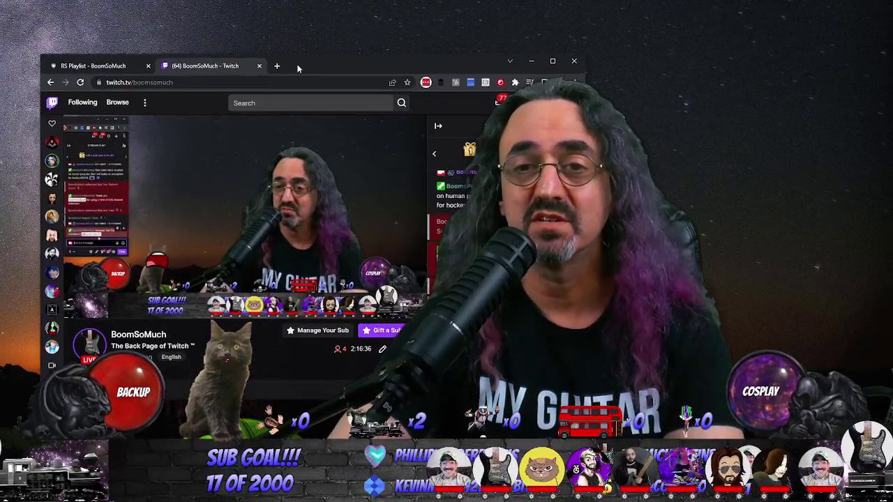
left_click(525, 60)
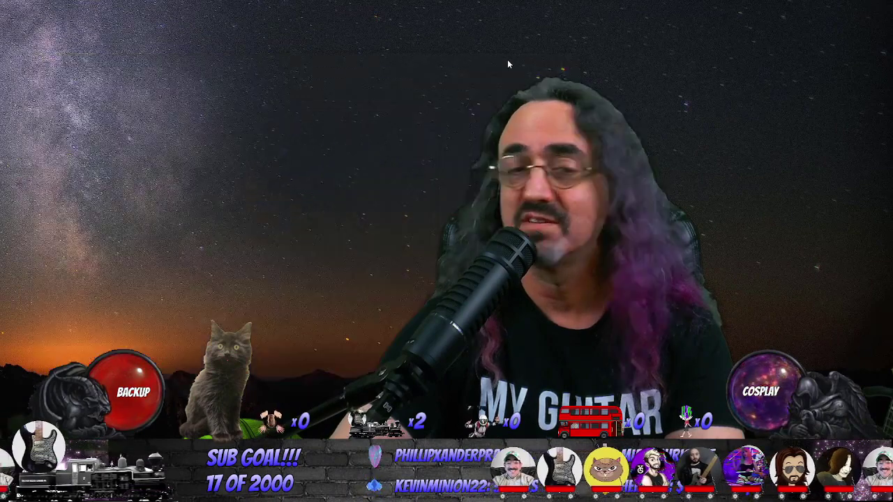